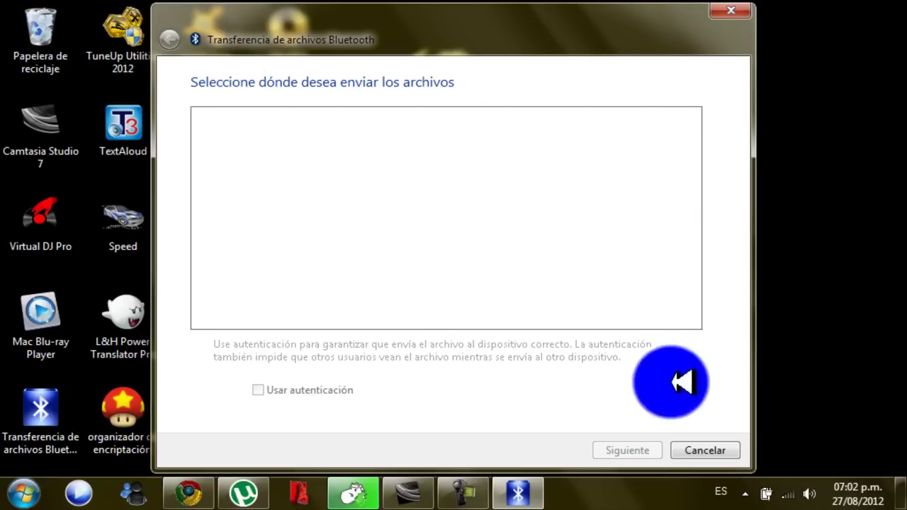
- Close the Bluetooth file transfer wizard and check whether Dispositivos e impresoras loads, closing that window too
left_click(718, 19)
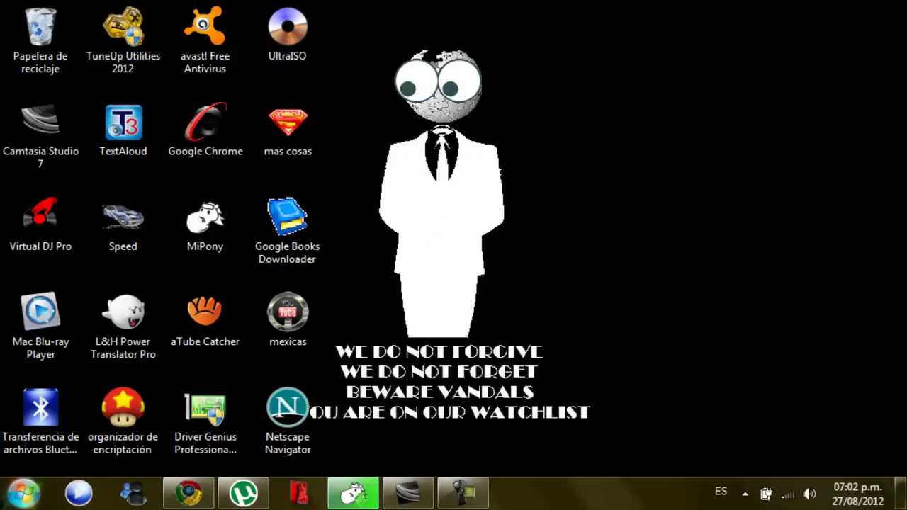
left_click(23, 493)
left_click(273, 289)
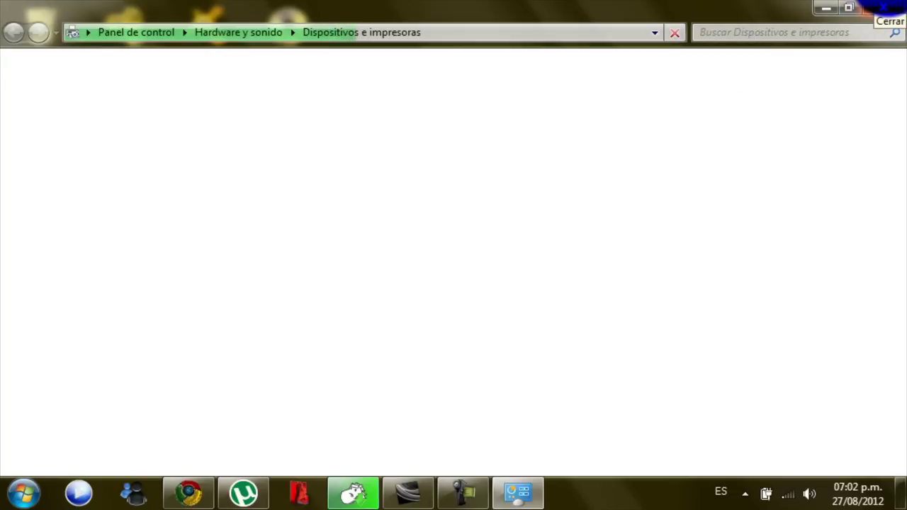
left_click(883, 7)
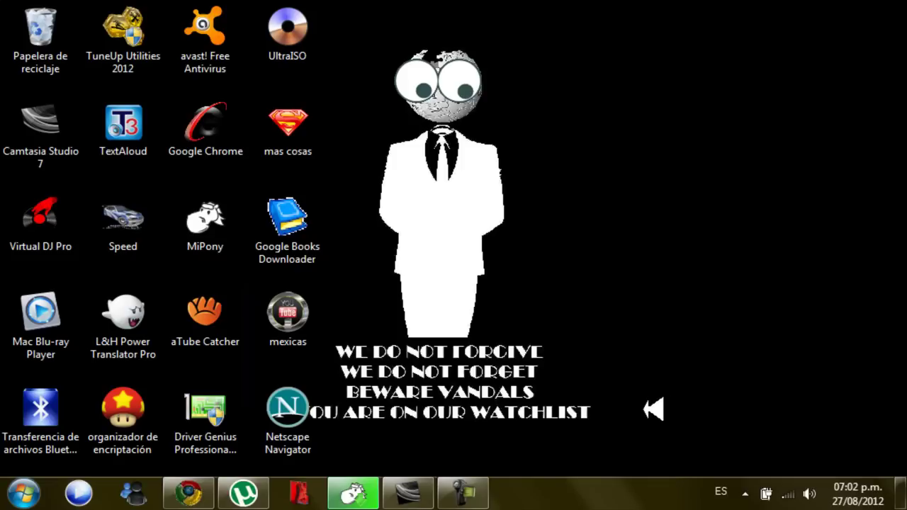
left_click_drag(700, 345, 475, 443)
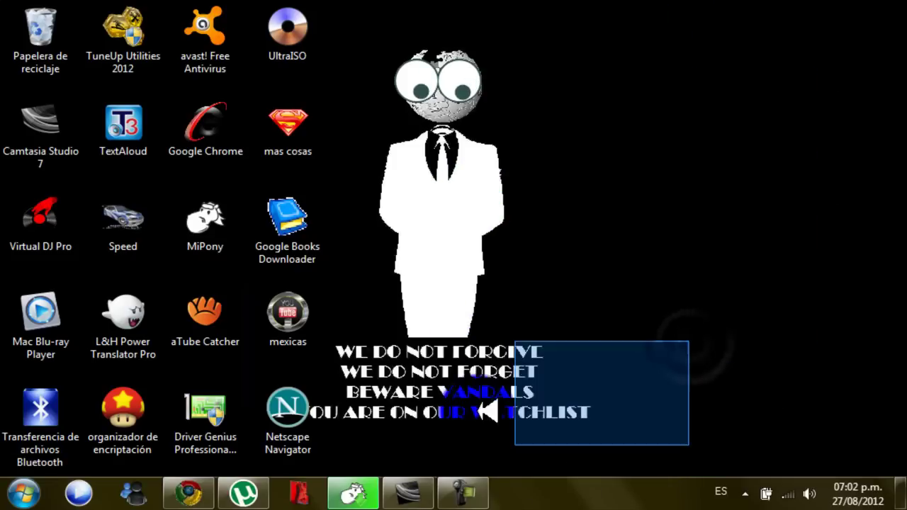
left_click_drag(340, 2, 766, 340)
left_click_drag(740, 300, 417, 265)
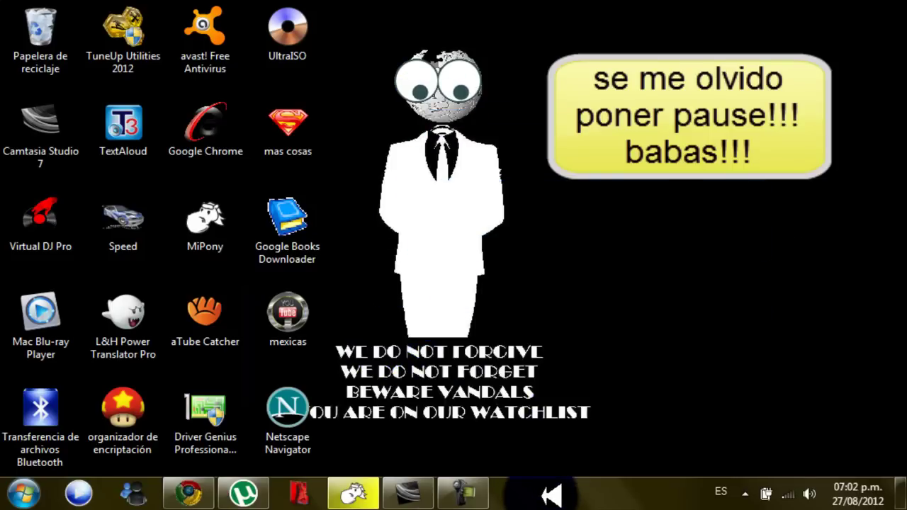
- Search Windows for "servicios" and open the Servicios console
left_click(10, 490)
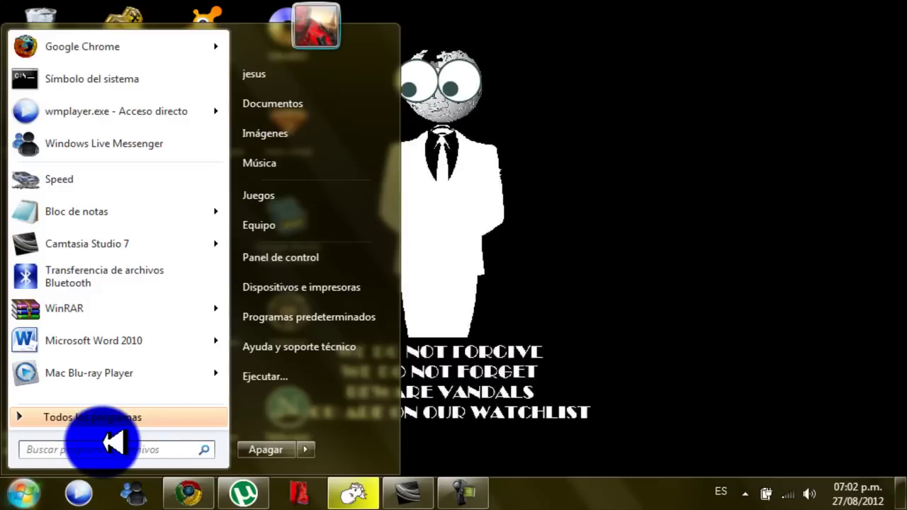
type("servici")
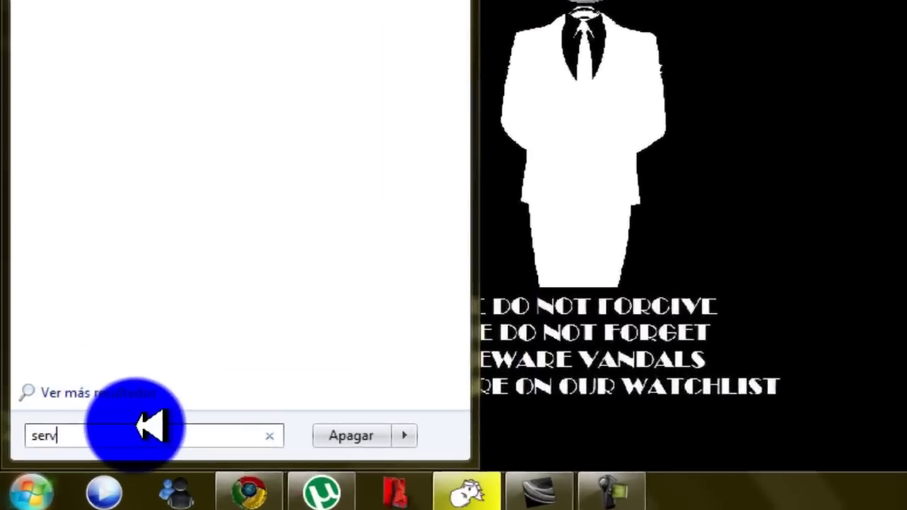
type("os")
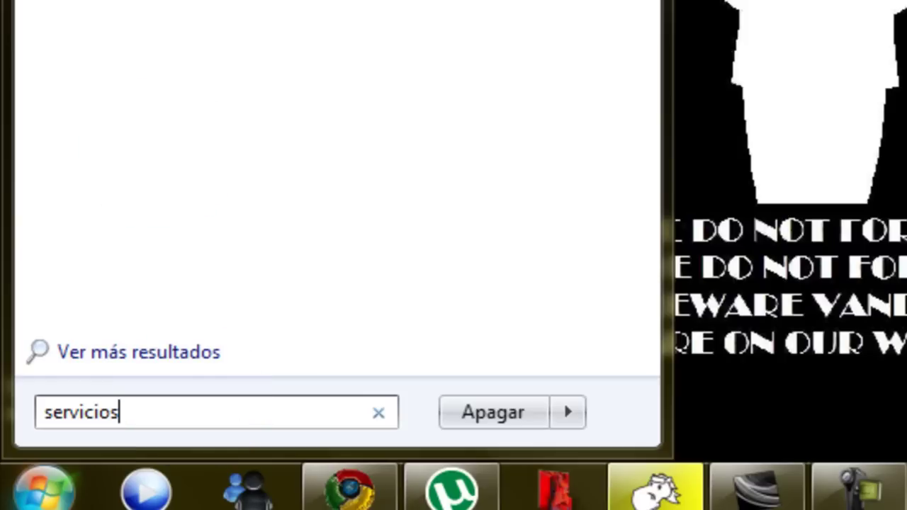
key("Return")
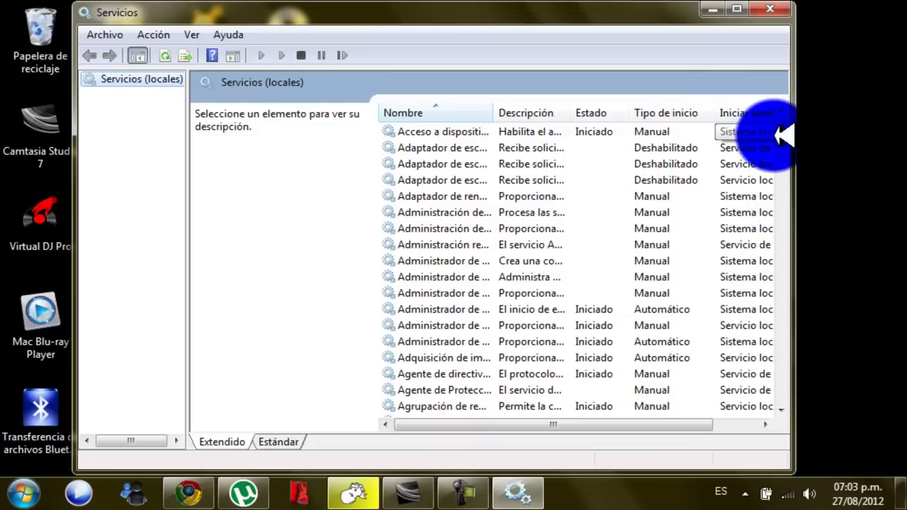
- Widen the Nombre column and locate Servicio de compatibilidad con Bluetooth in the services list
left_click_drag(778, 136, 796, 314)
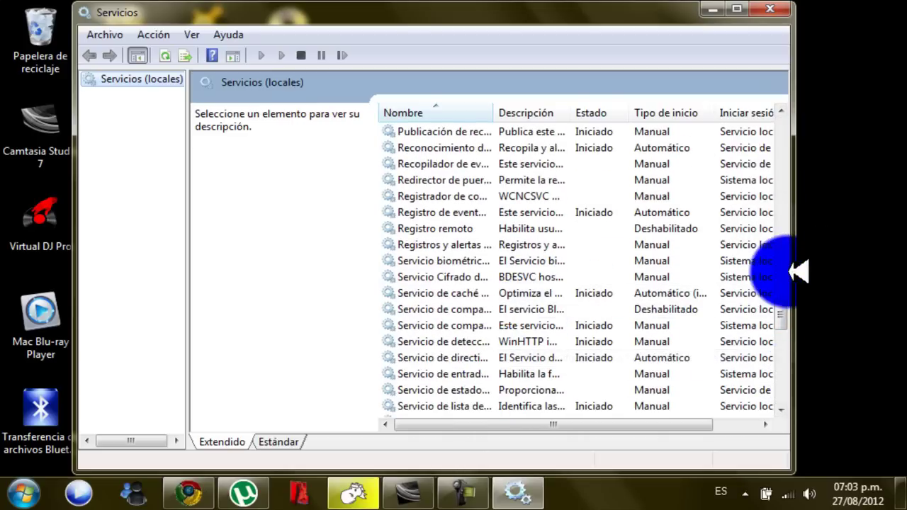
left_click_drag(783, 303, 783, 318)
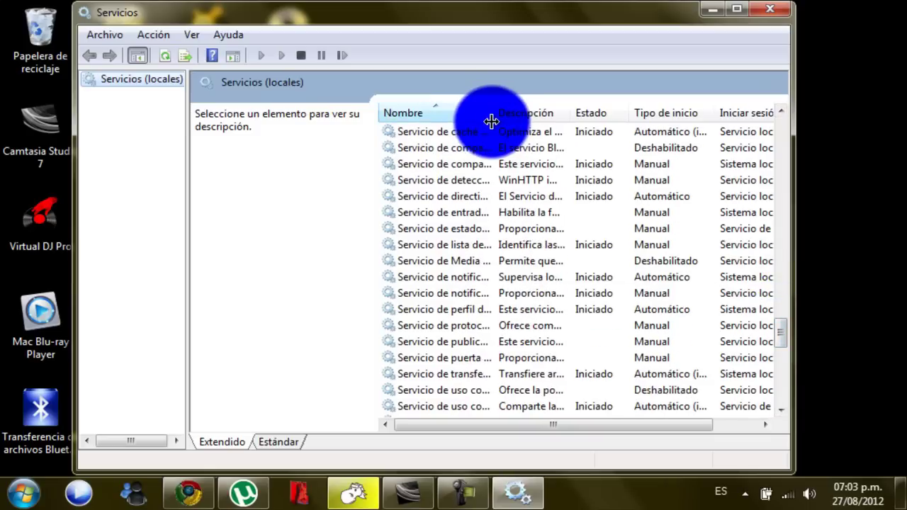
left_click_drag(491, 122, 492, 122)
left_click_drag(589, 167, 602, 187)
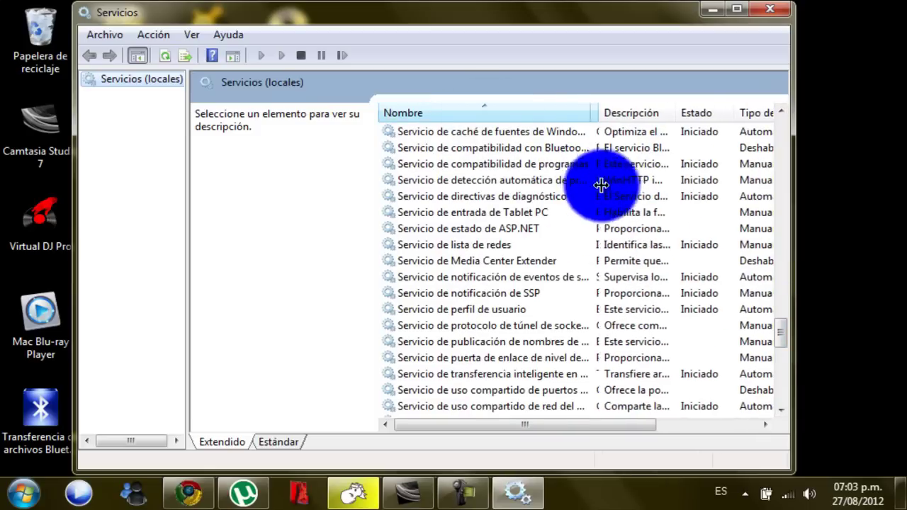
left_click_drag(787, 330, 787, 296)
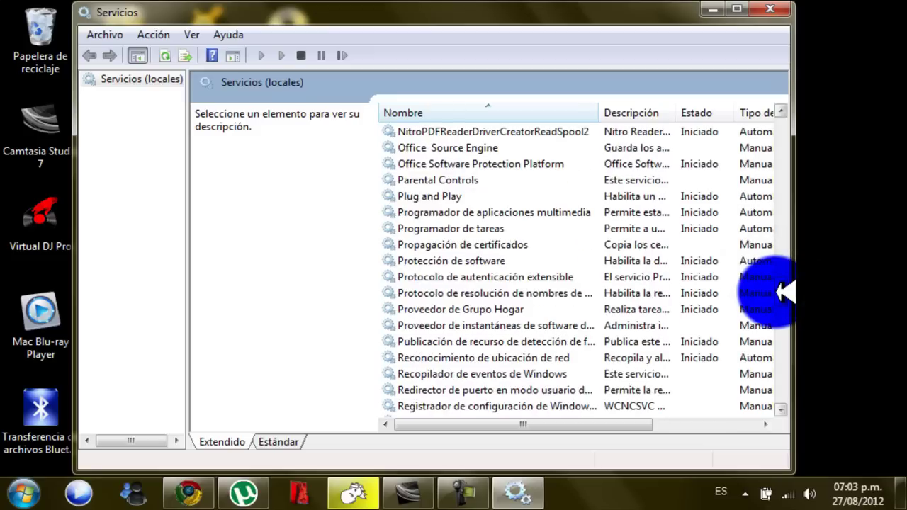
left_click(462, 496)
left_click(821, 420)
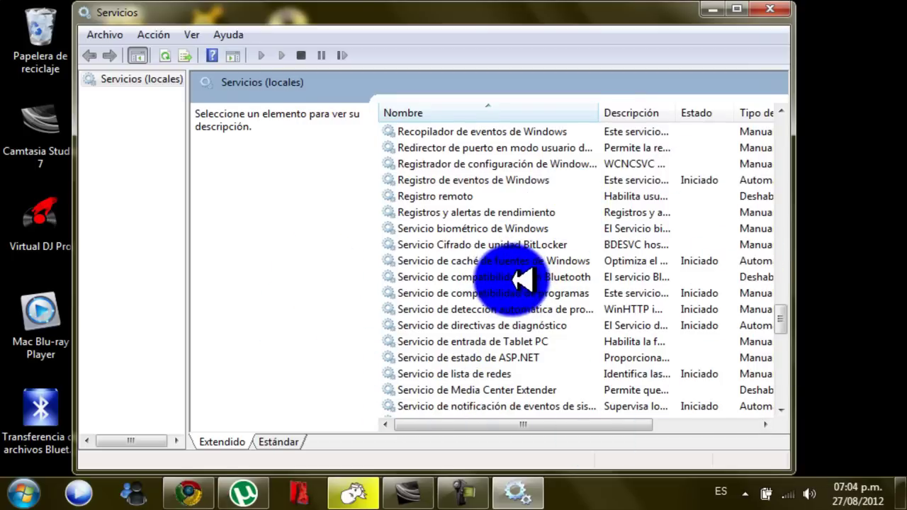
- Set the startup type of Servicio de compatibilidad con Bluetooth to Automático in its properties
left_click(523, 278)
double_click(523, 279)
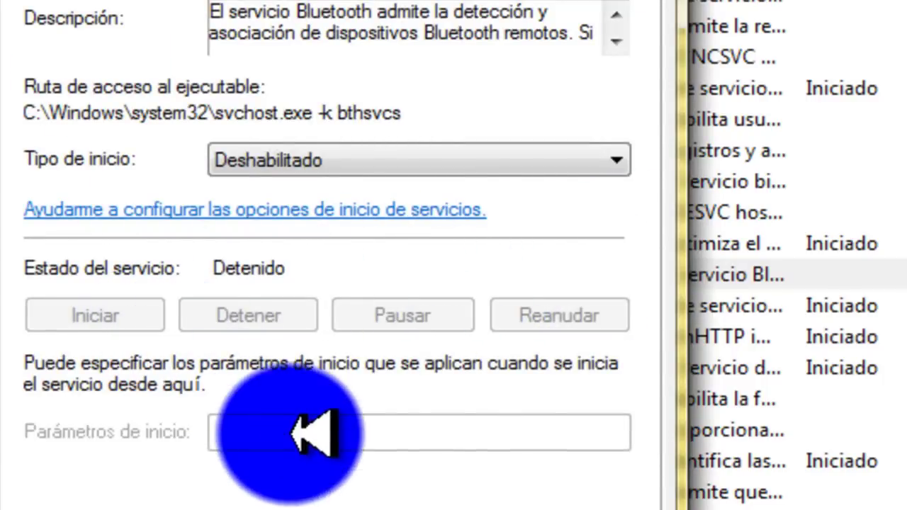
left_click(433, 161)
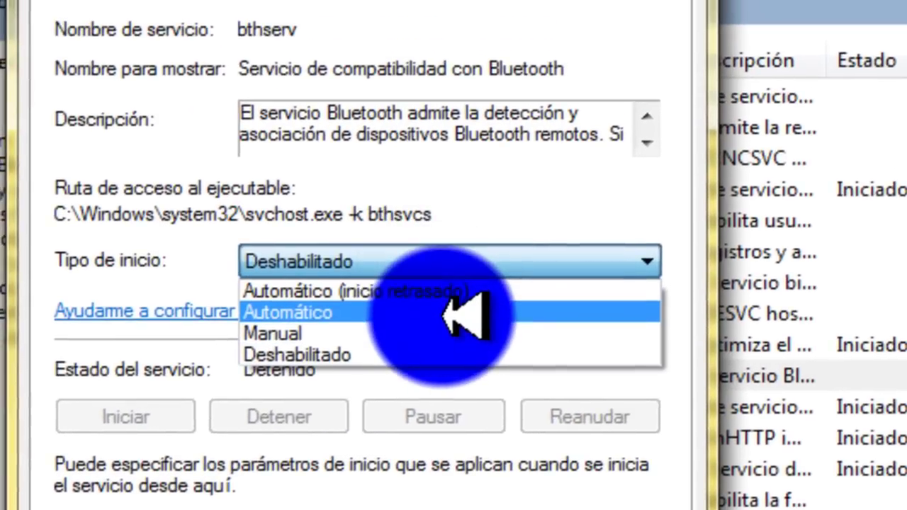
left_click(450, 261)
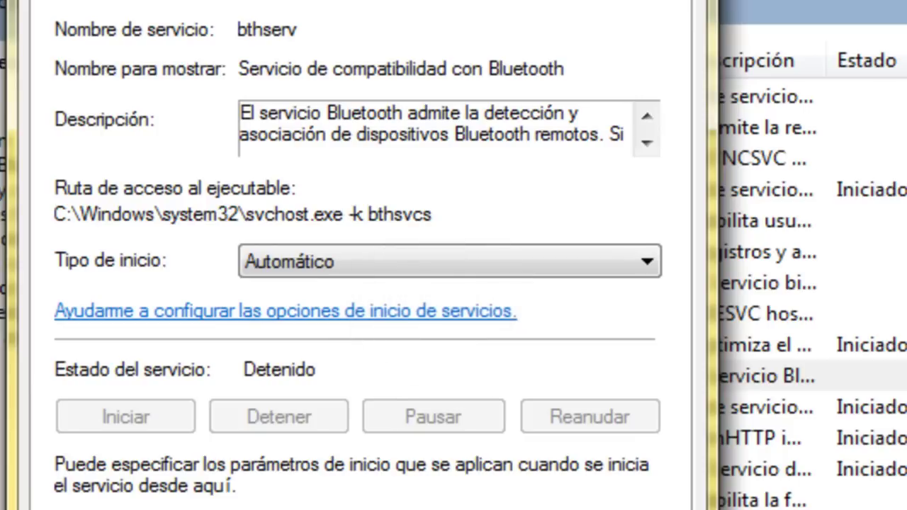
left_click(406, 509)
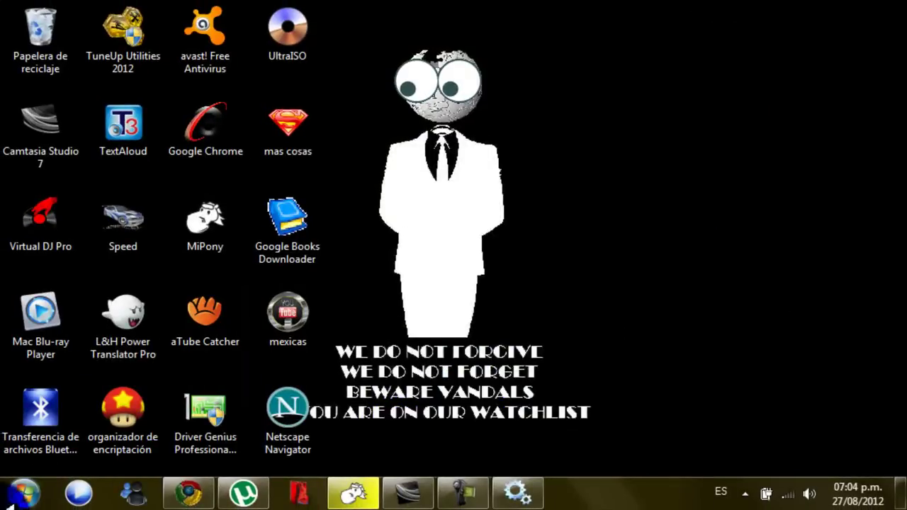
- Check again whether Dispositivos e impresoras loads and close its window
left_click(10, 503)
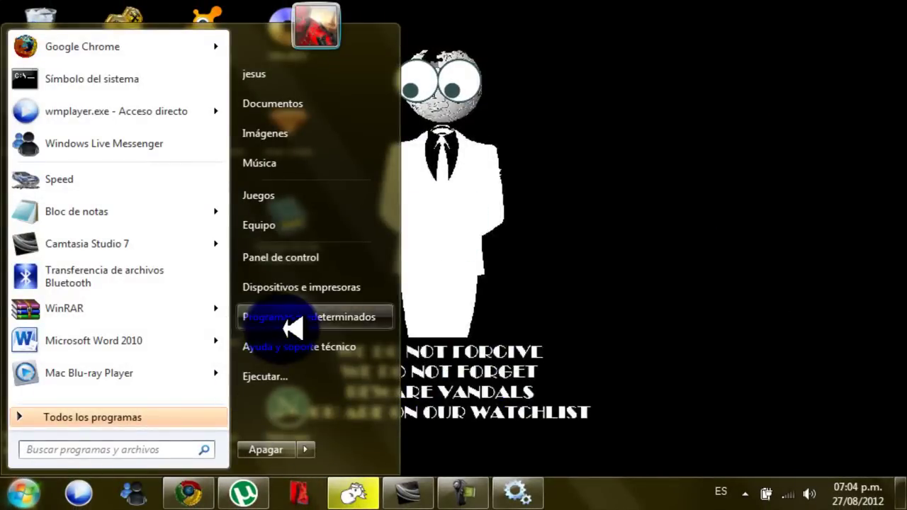
left_click(298, 290)
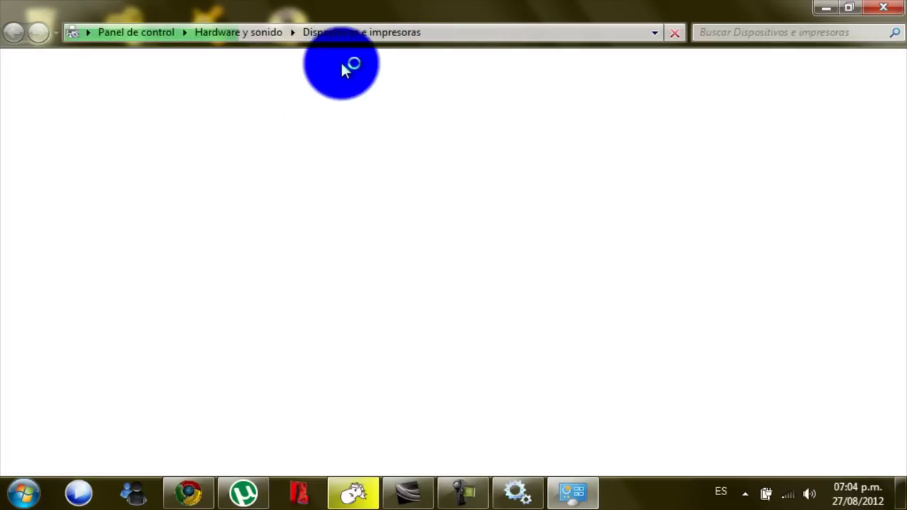
left_click(883, 8)
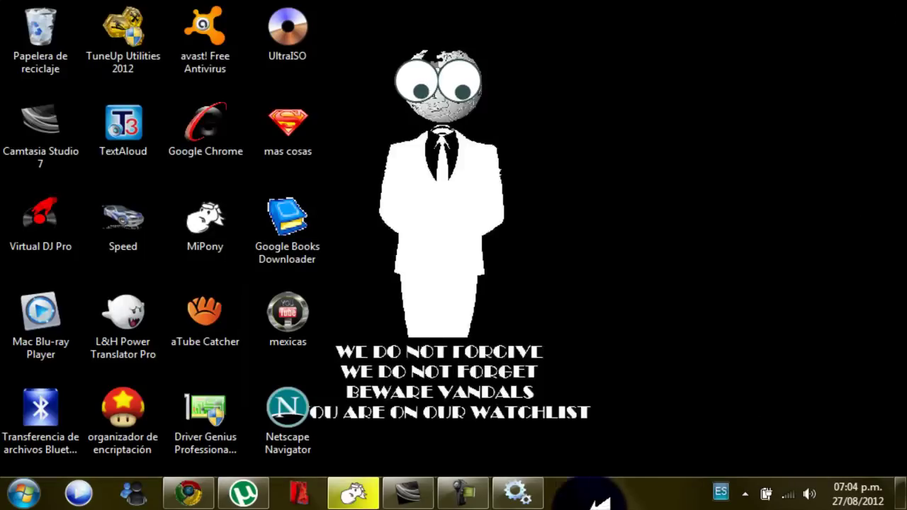
- Return to Servicios, start and restart Servicio de compatibilidad con Bluetooth, and close the console
left_click(521, 491)
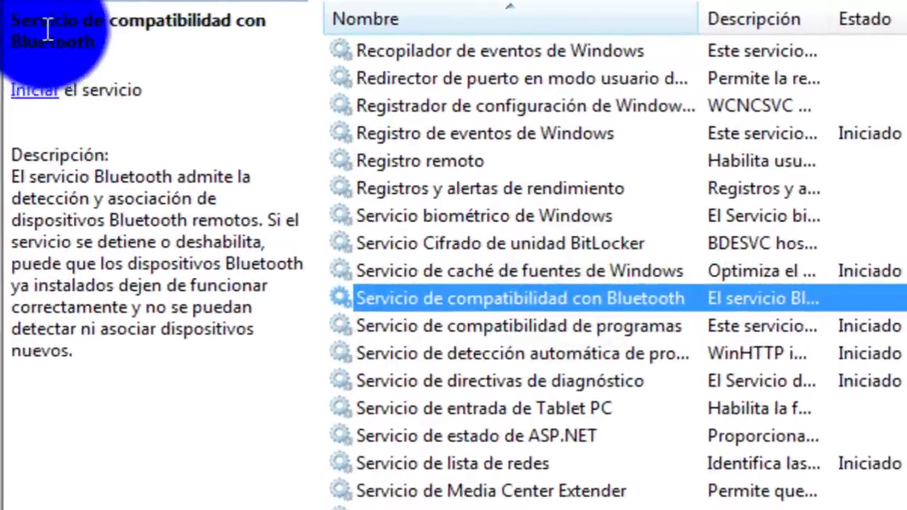
left_click(40, 96)
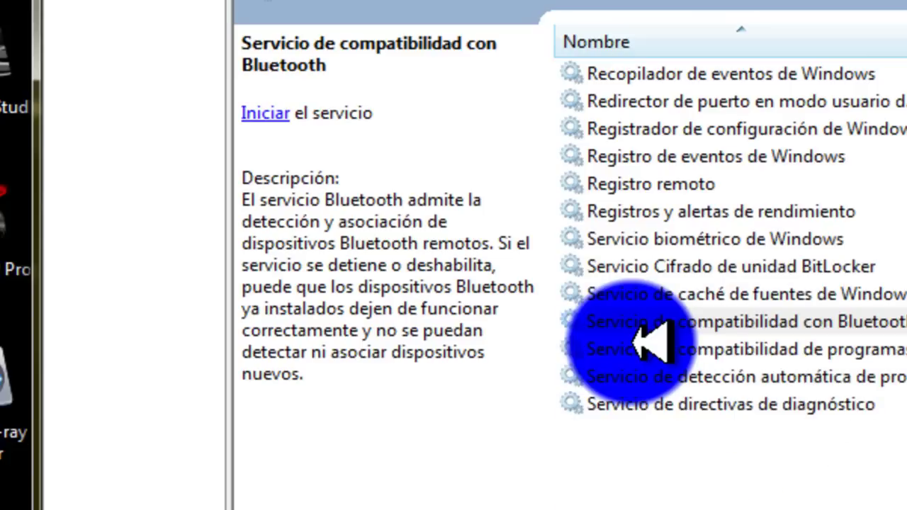
left_click(711, 323)
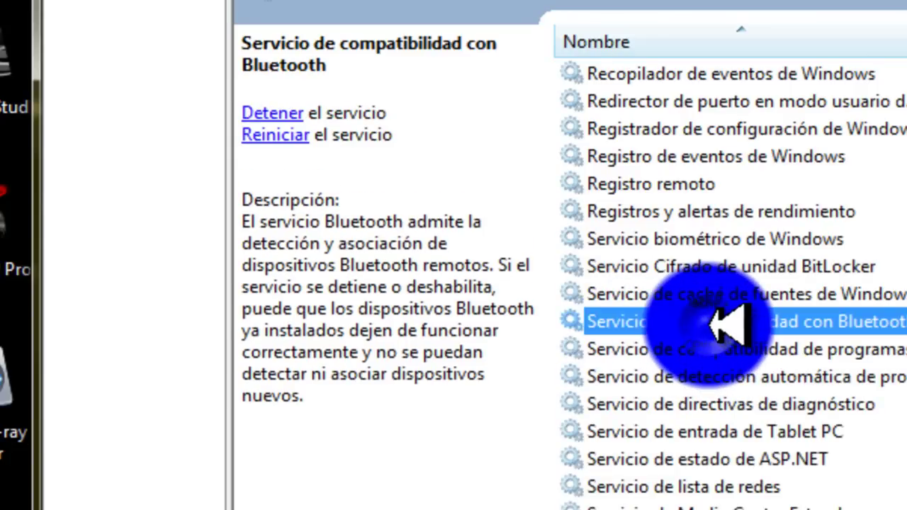
left_click(287, 134)
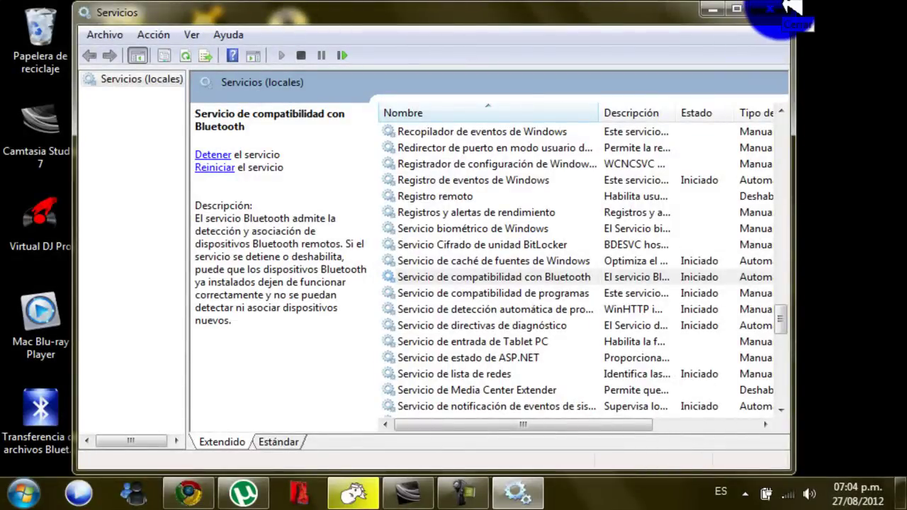
left_click(785, 7)
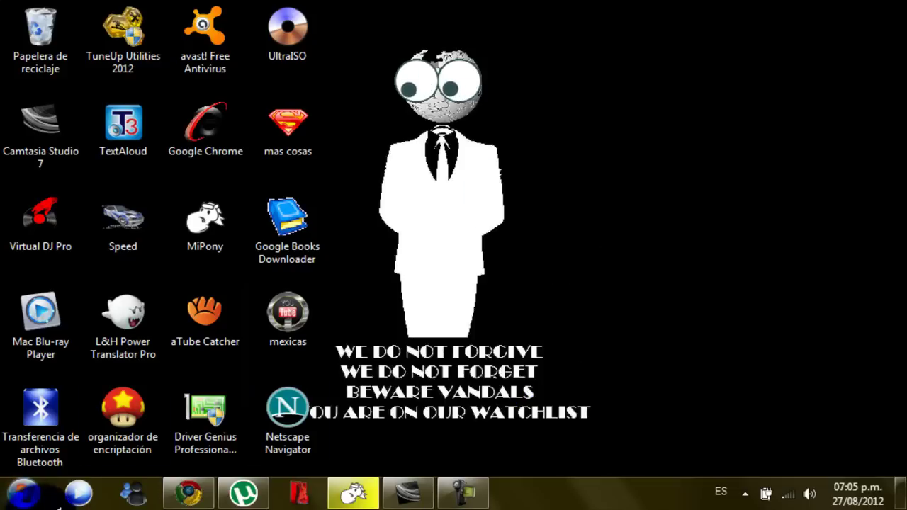
- Show the computer's shutdown options, including Reiniciar
left_click(21, 494)
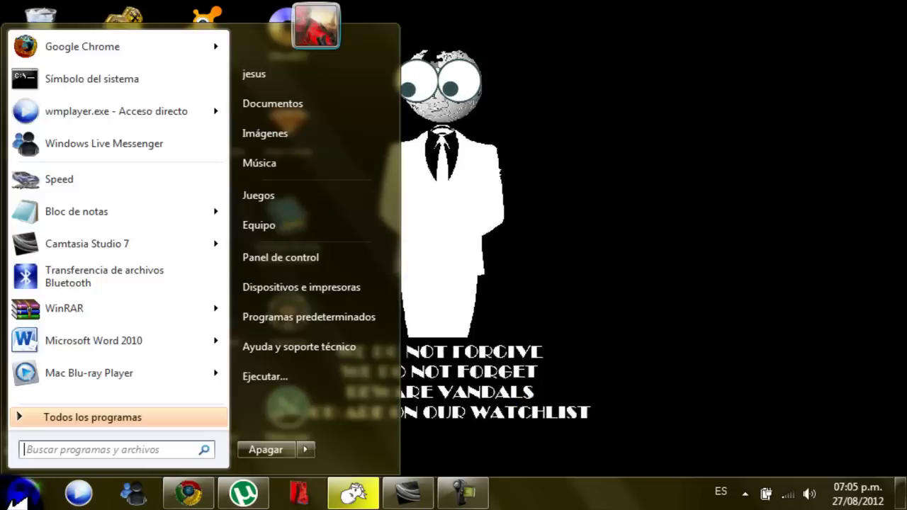
left_click(311, 451)
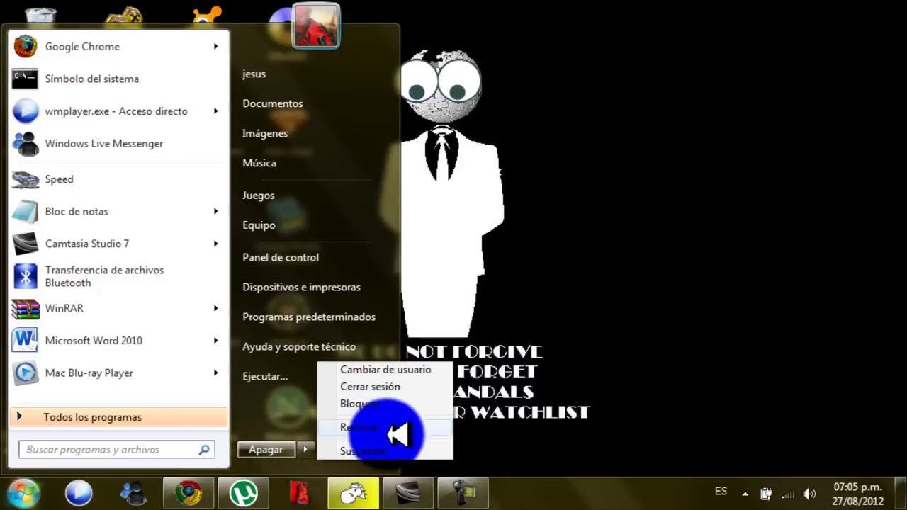
left_click(480, 501)
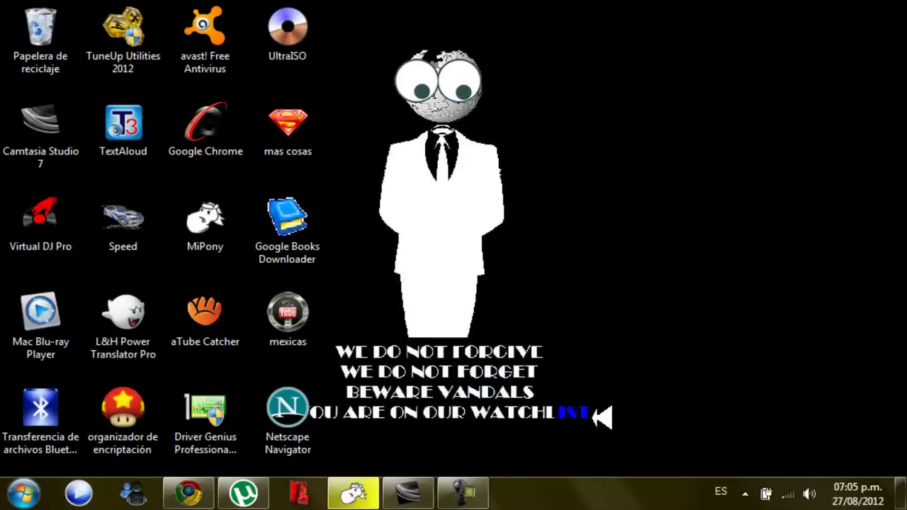
left_click(465, 492)
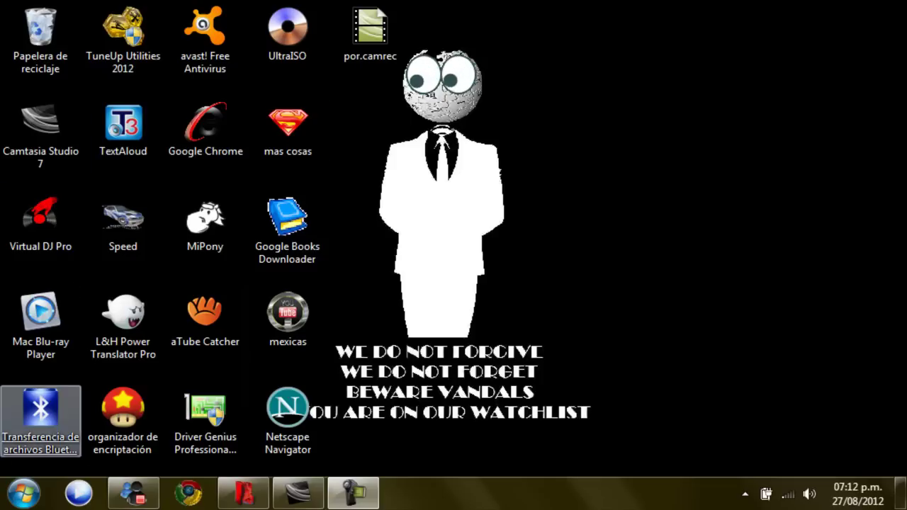
- Open Transferencia de archivos Bluetooth to check its file sending and receiving options
left_click(40, 418)
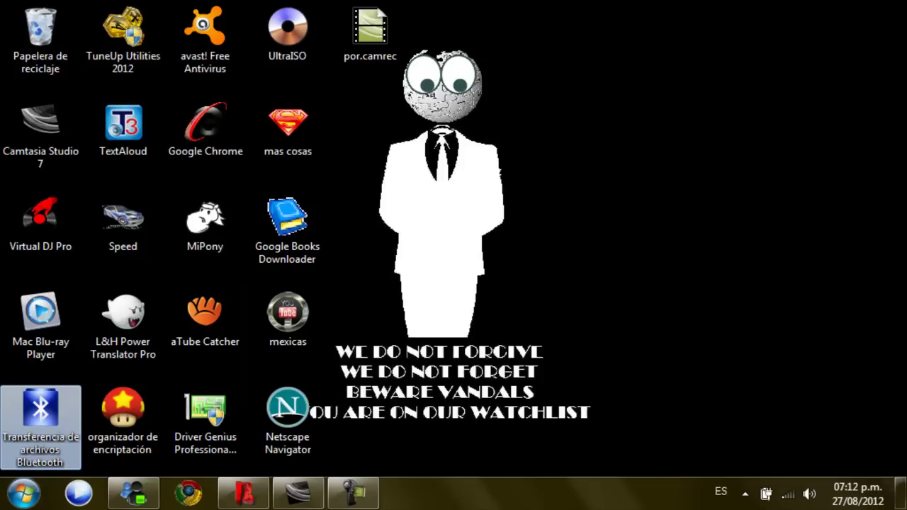
key("Return")
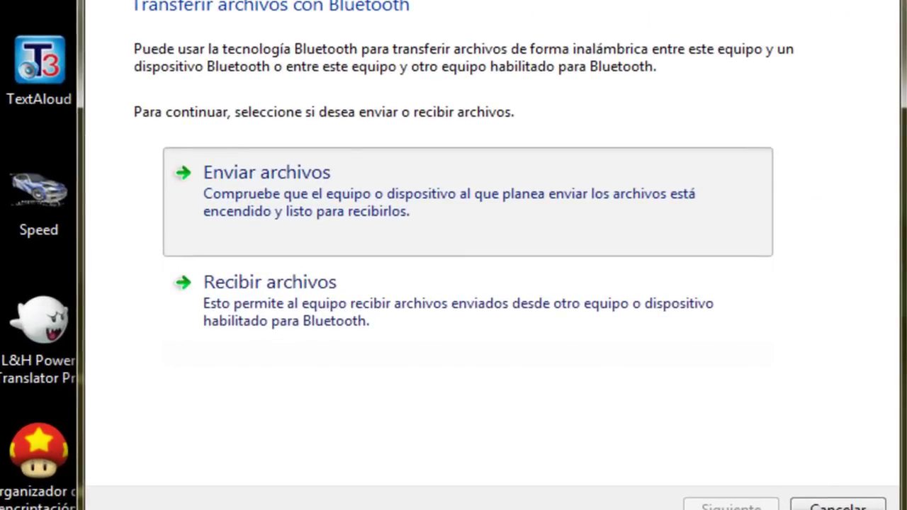
key("Return")
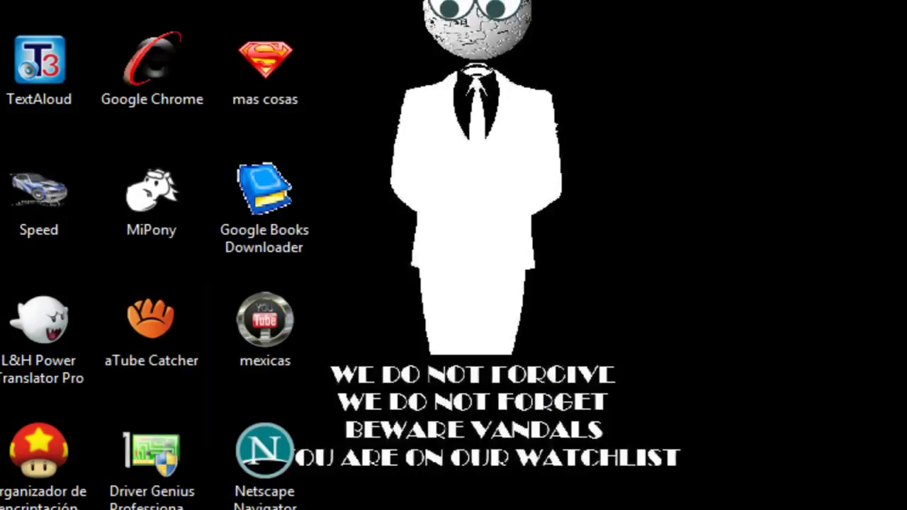
key("super")
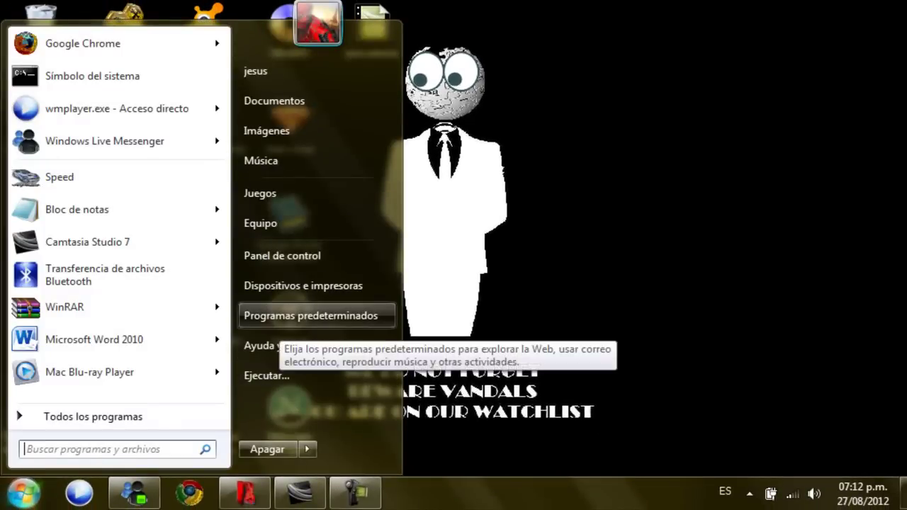
key("Escape")
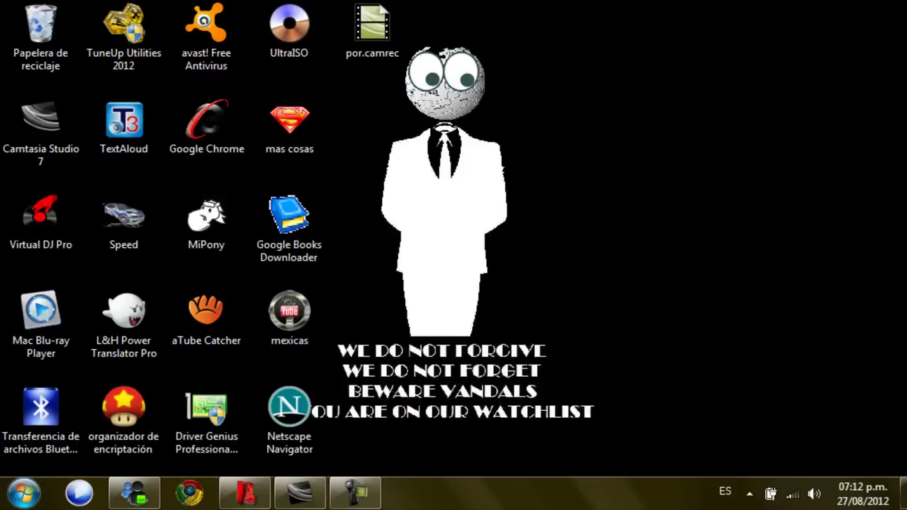